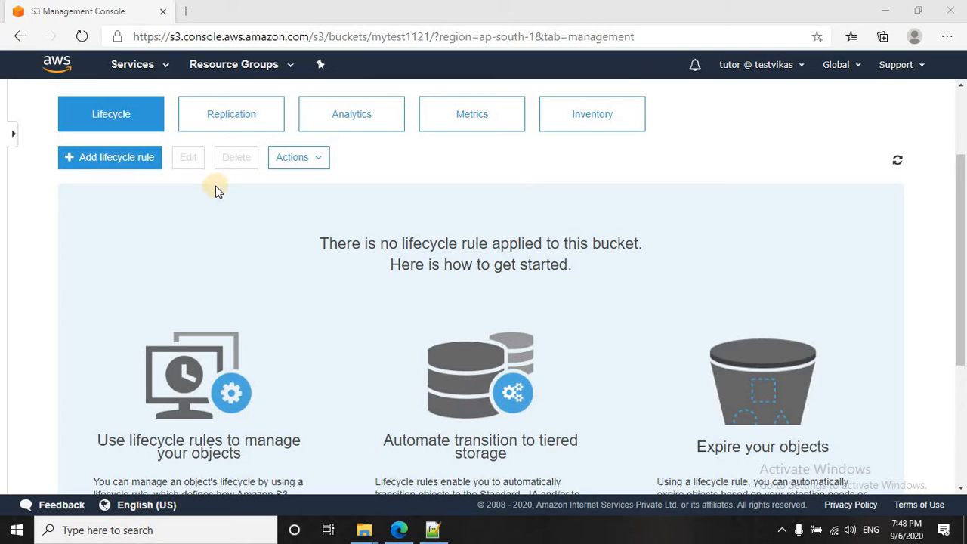
# - Create a lifecycle rule named dummy that applies to all objects in the bucket, and continue to its storage class transitions
pyautogui.click(140, 166)
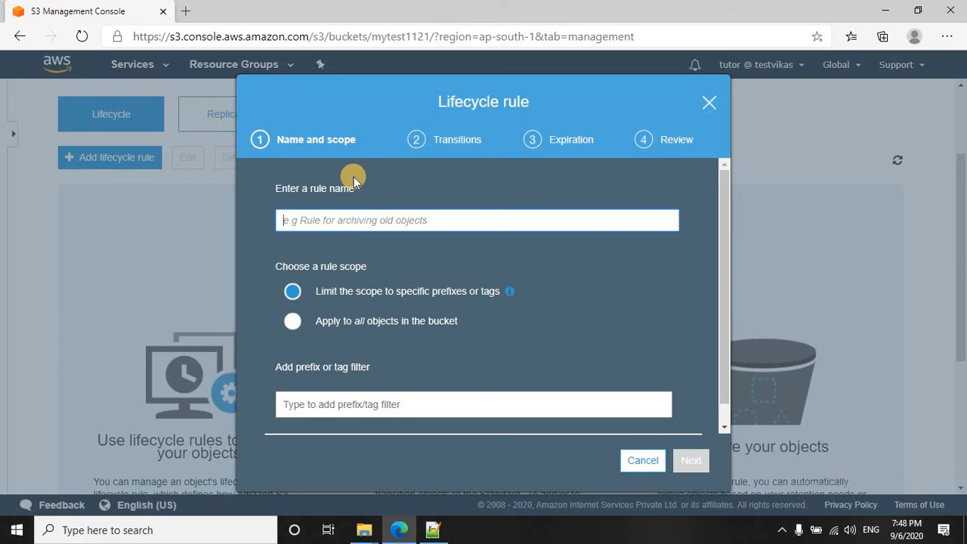
pyautogui.click(334, 222)
pyautogui.write('dummy')
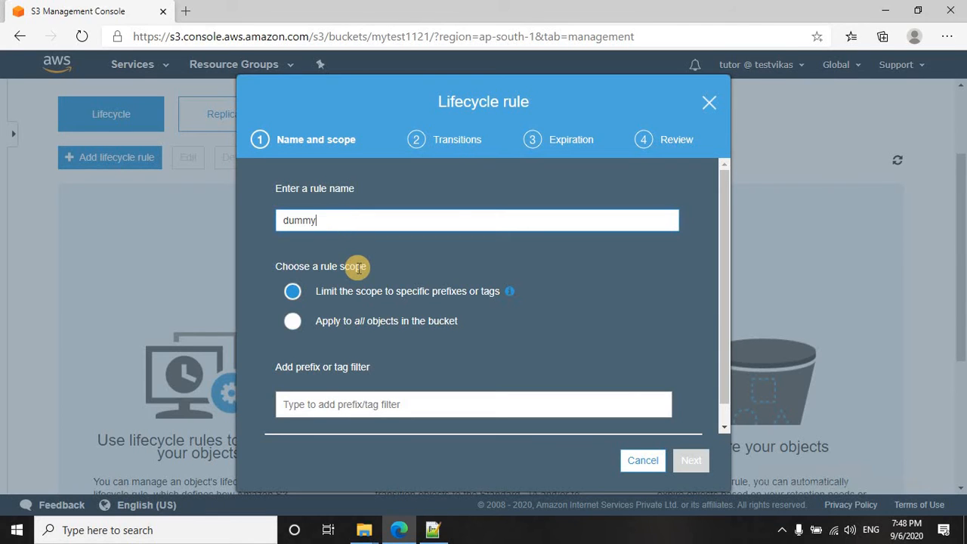
pyautogui.scroll(-1, 357, 267)
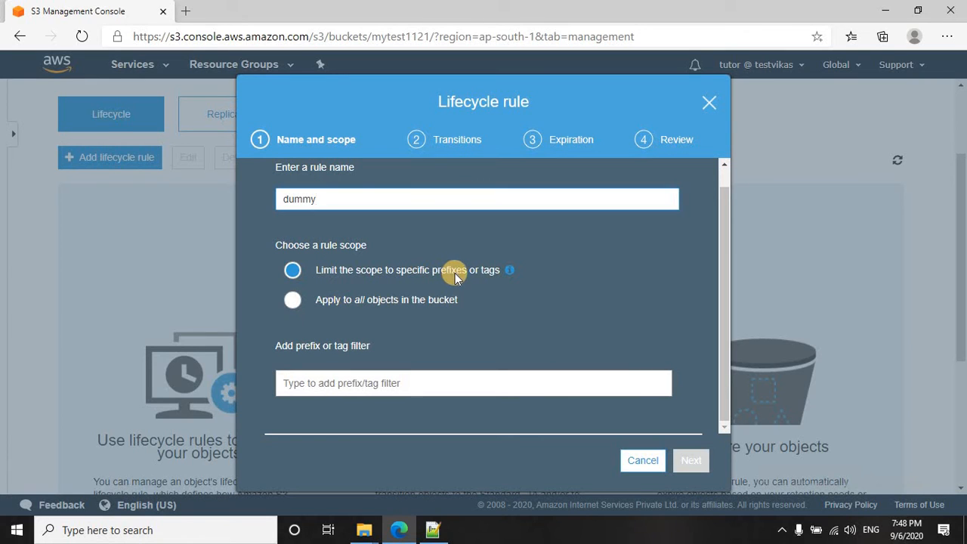
pyautogui.click(380, 296)
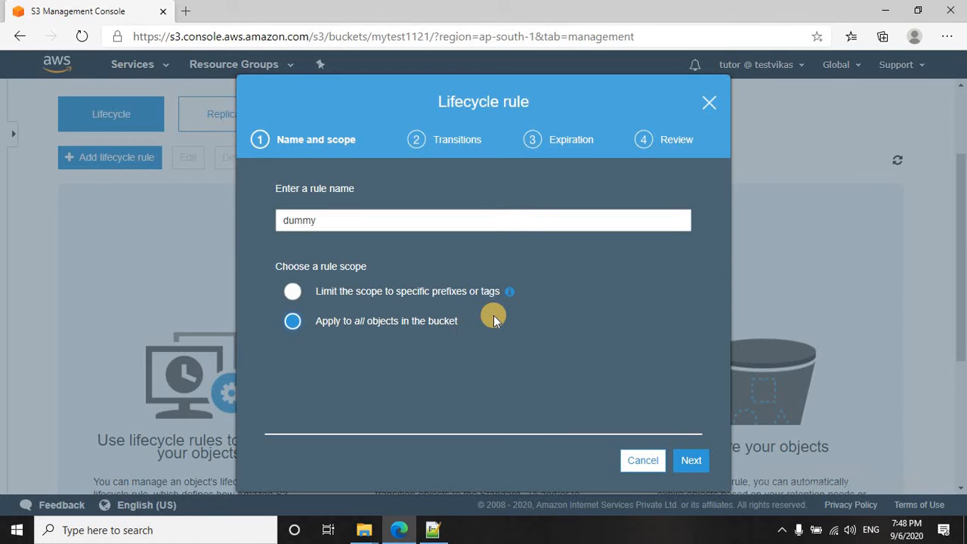
pyautogui.click(689, 457)
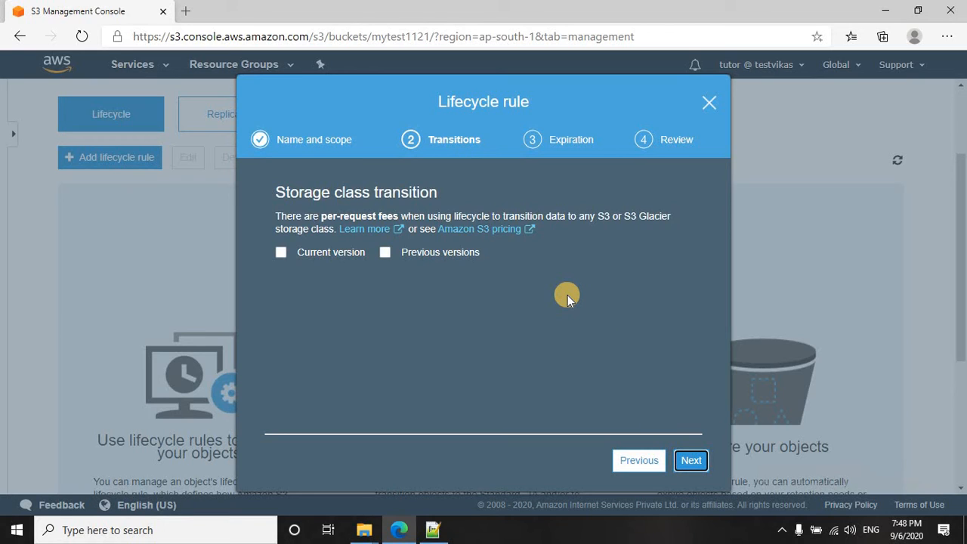
# - Enable storage class transitions for the current version only and add a transition to Standard-IA
pyautogui.click(340, 253)
pyautogui.click(387, 253)
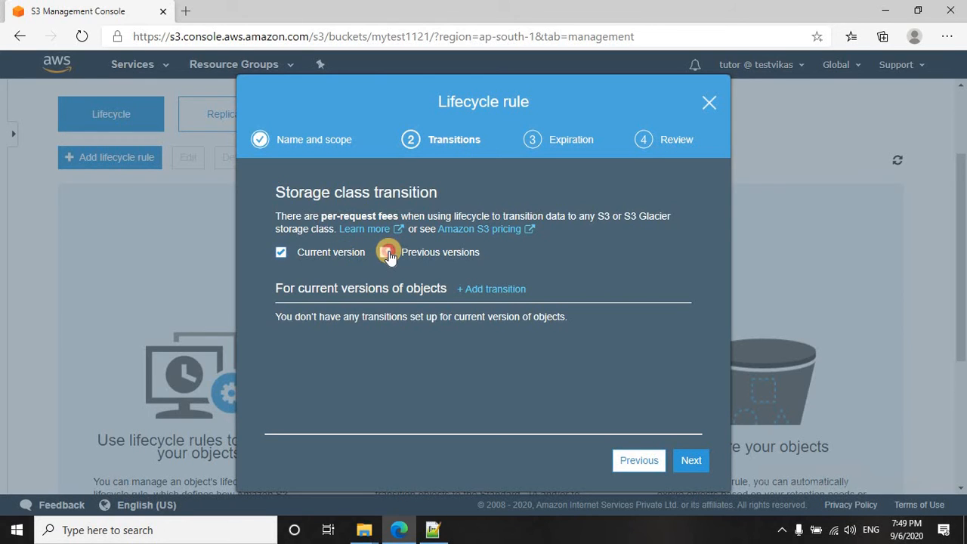
pyautogui.scroll(-1, 389, 253)
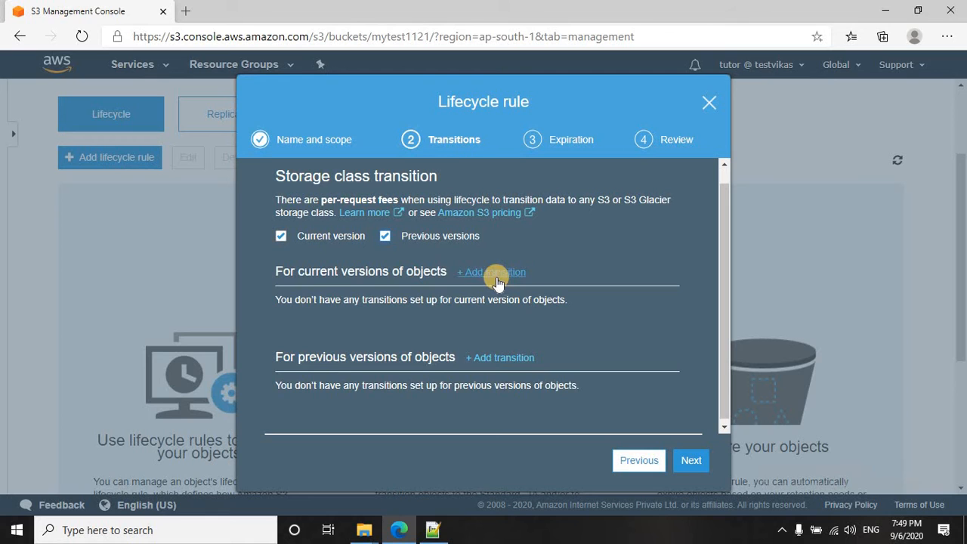
pyautogui.click(385, 237)
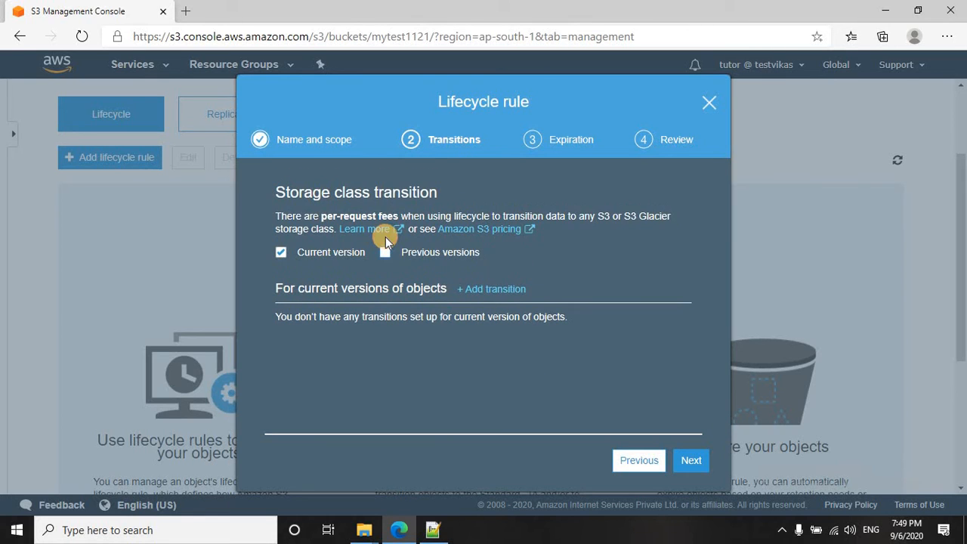
pyautogui.click(480, 291)
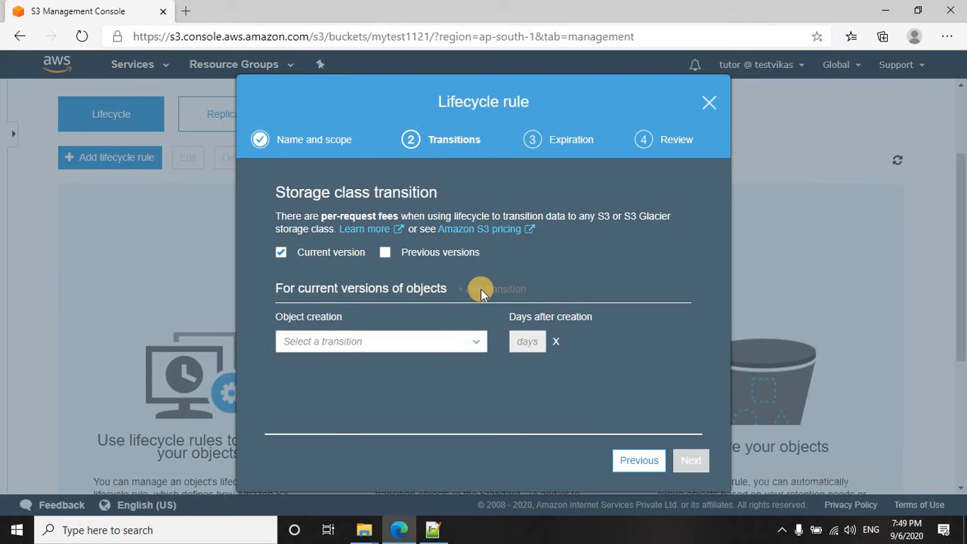
pyautogui.click(479, 341)
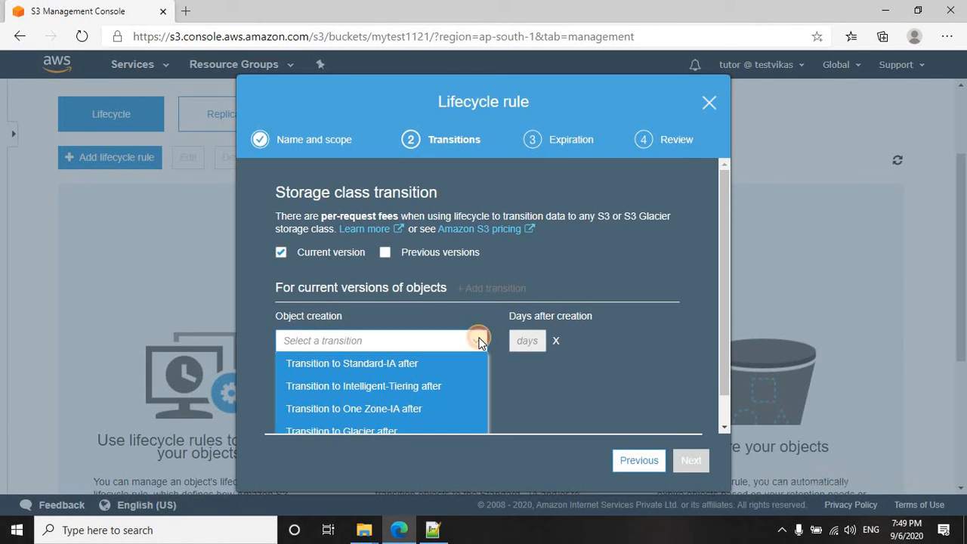
pyautogui.click(444, 363)
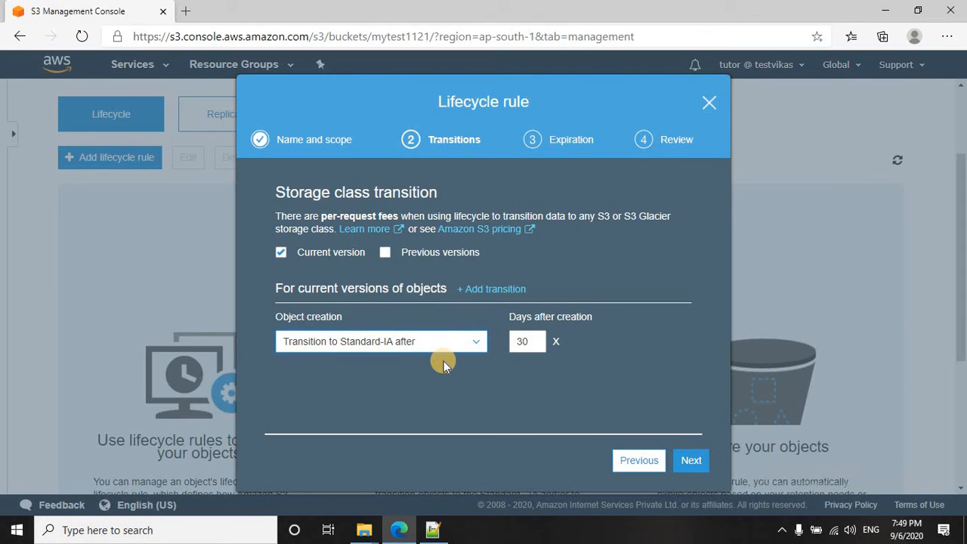
# - Try a period of 20 days after creation for the Standard-IA transition, and set it back to 30 days
pyautogui.click(531, 341)
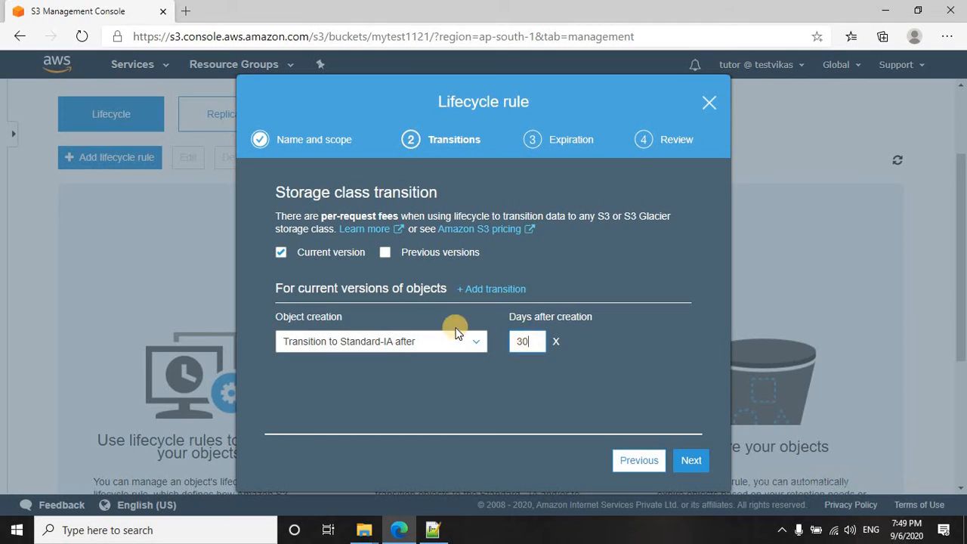
pyautogui.press('BackSpace')
pyautogui.press('BackSpace')
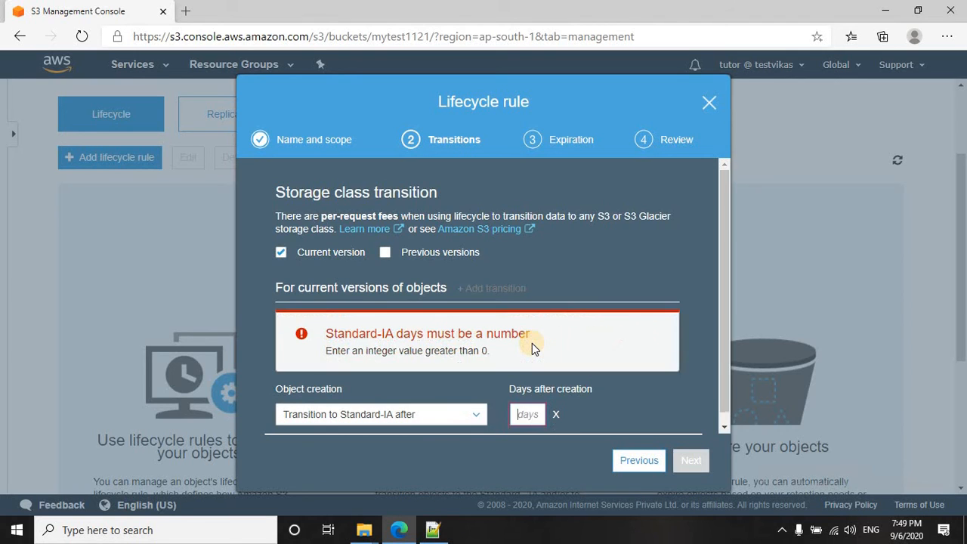
pyautogui.write('20')
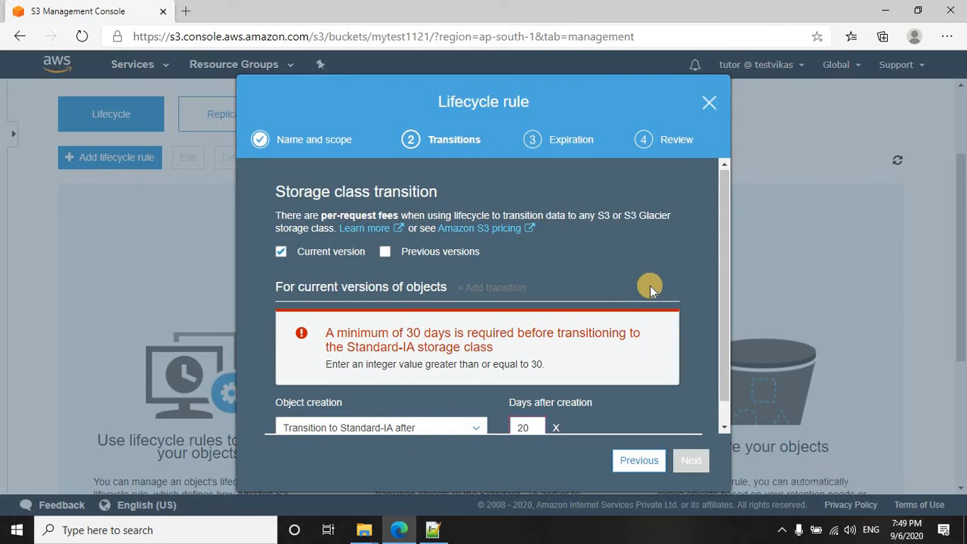
pyautogui.scroll(-1, 650, 286)
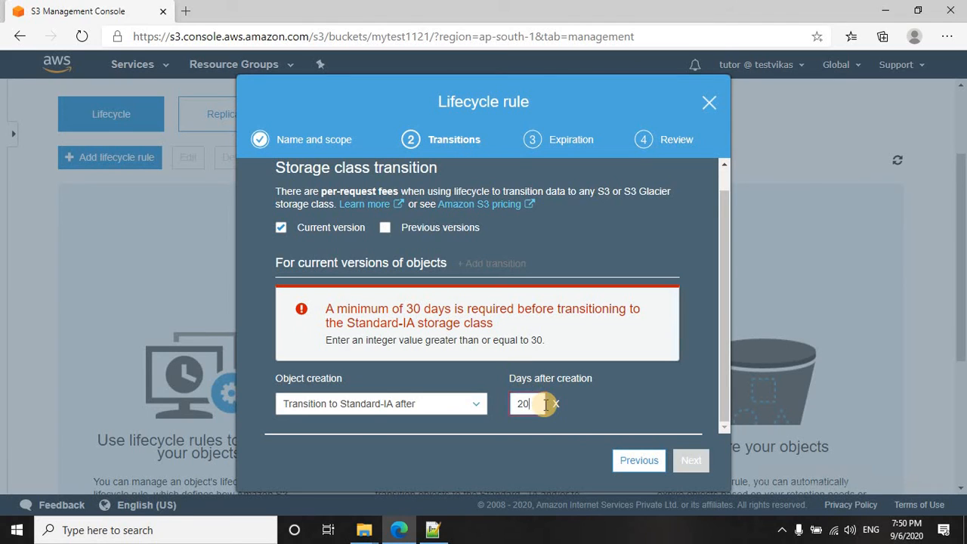
pyautogui.press('BackSpace')
pyautogui.press('BackSpace')
pyautogui.write('30')
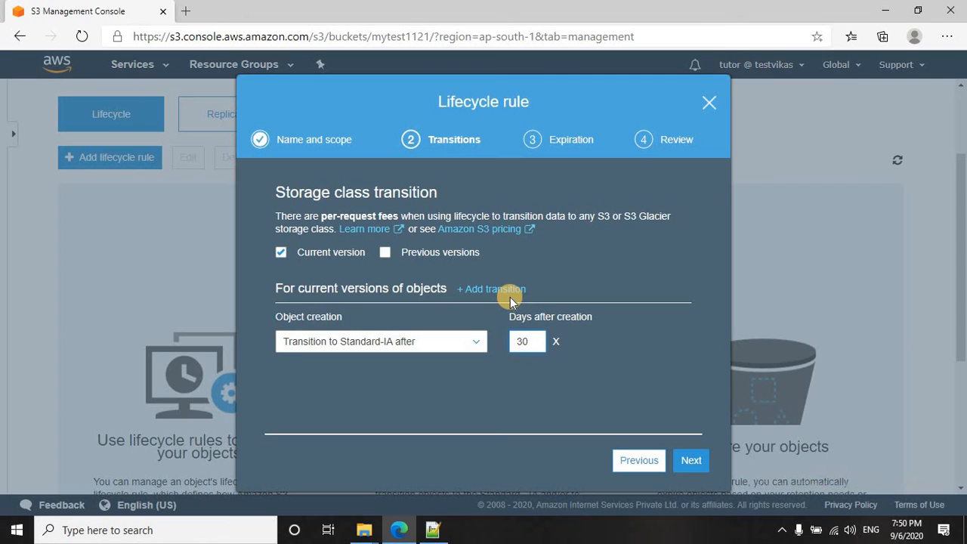
# - Add a second transition for current versions of objects that moves them to Glacier
pyautogui.click(509, 295)
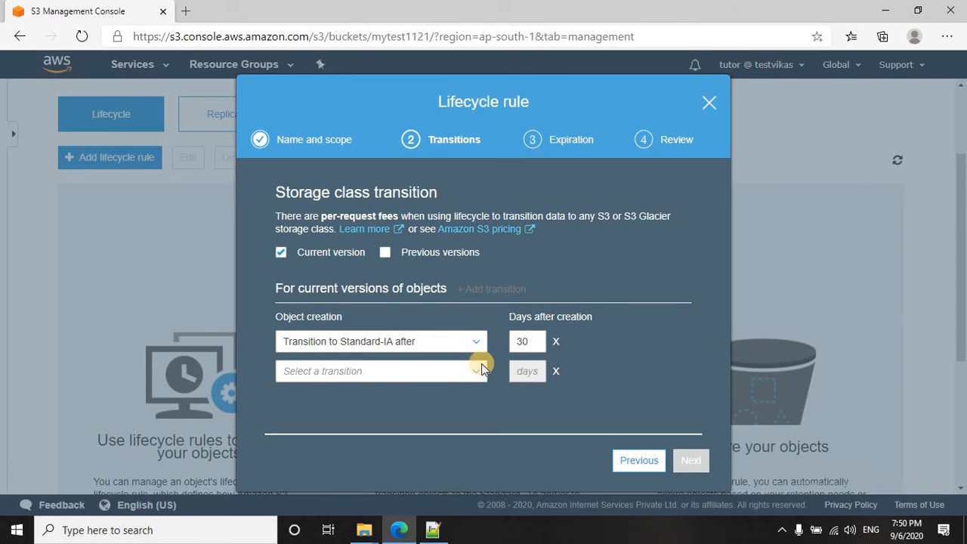
pyautogui.click(476, 381)
pyautogui.scroll(-2, 477, 381)
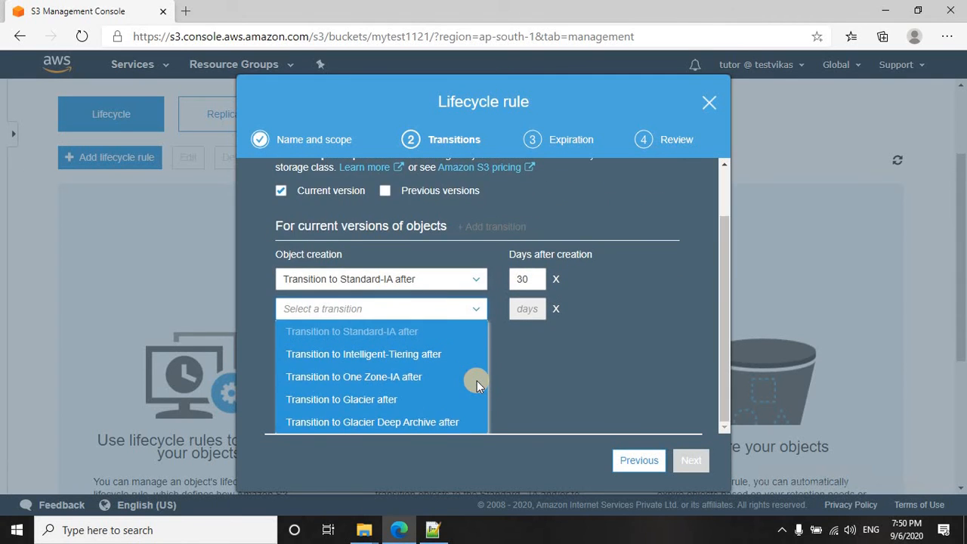
pyautogui.click(416, 398)
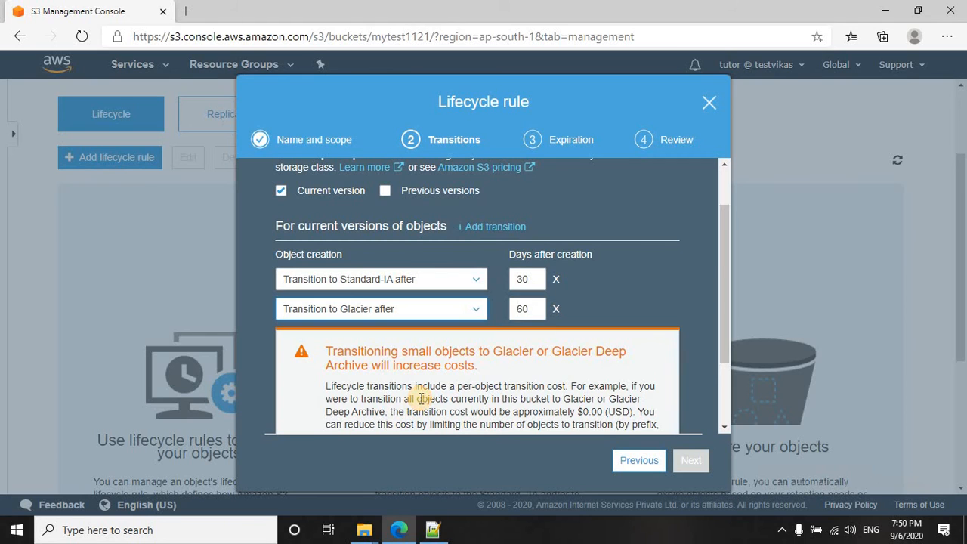
# - Try a period of 30 days after creation for the Glacier transition, and return it to 60 days
pyautogui.click(534, 307)
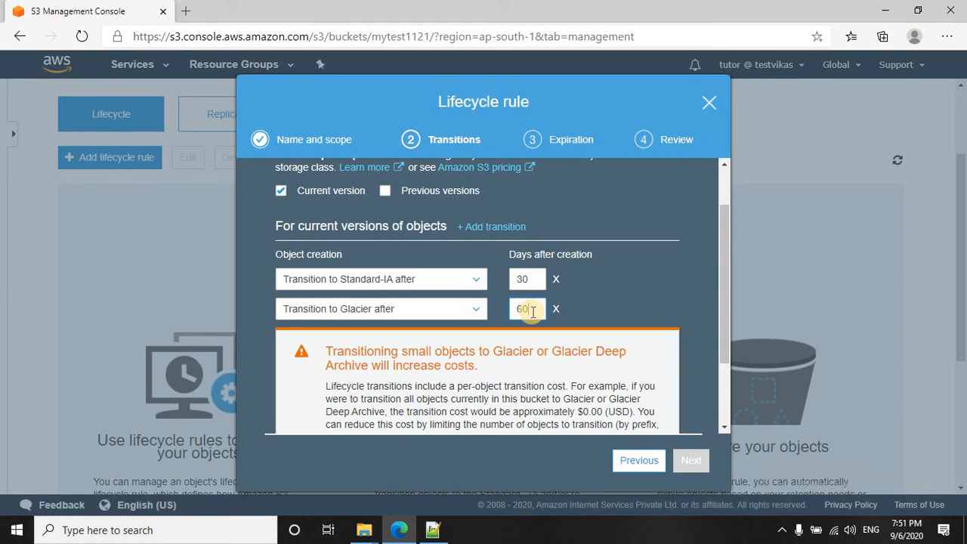
pyautogui.press('BackSpace')
pyautogui.press('BackSpace')
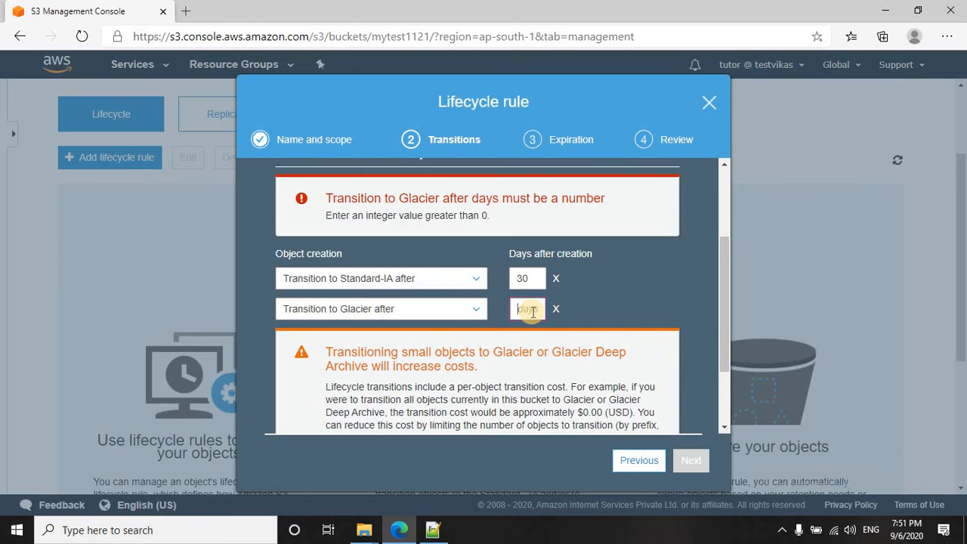
pyautogui.write('30')
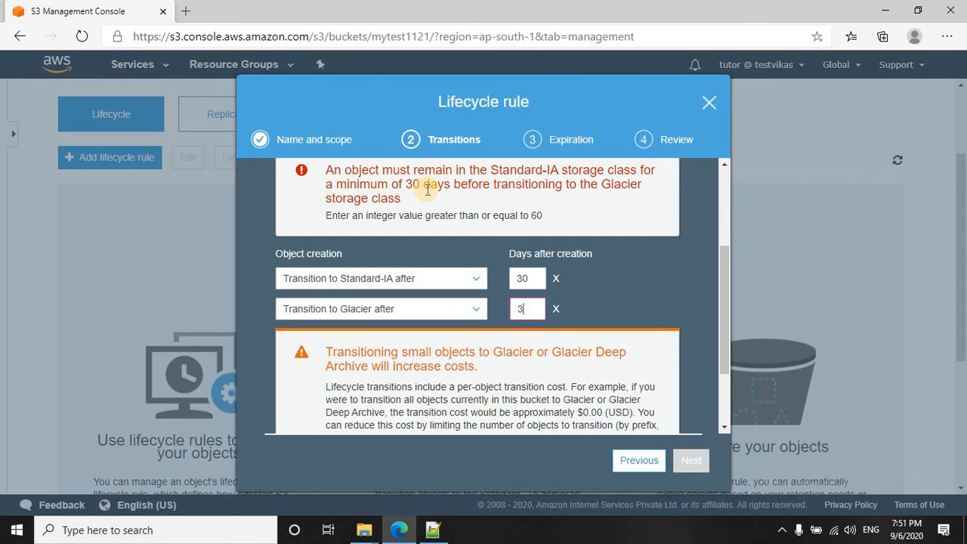
pyautogui.press('BackSpace')
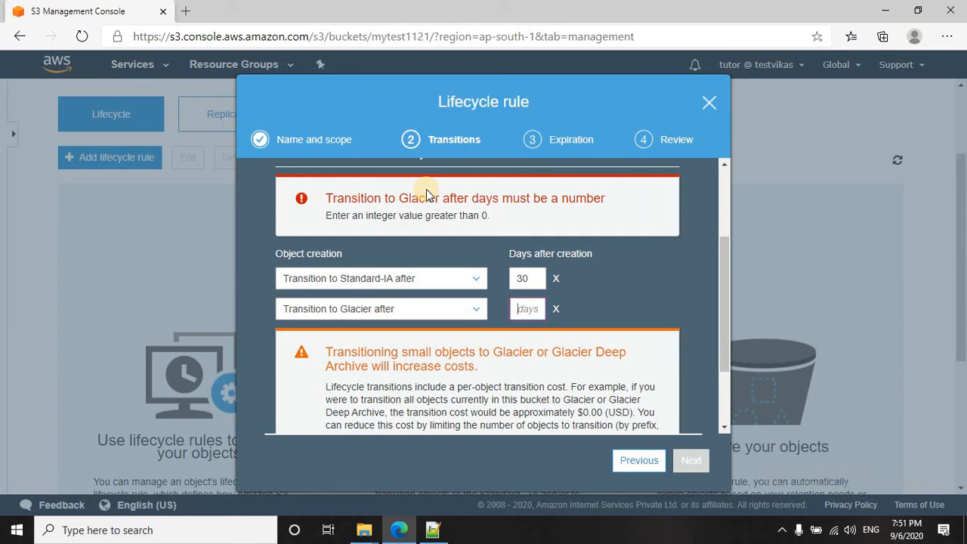
pyautogui.write('60')
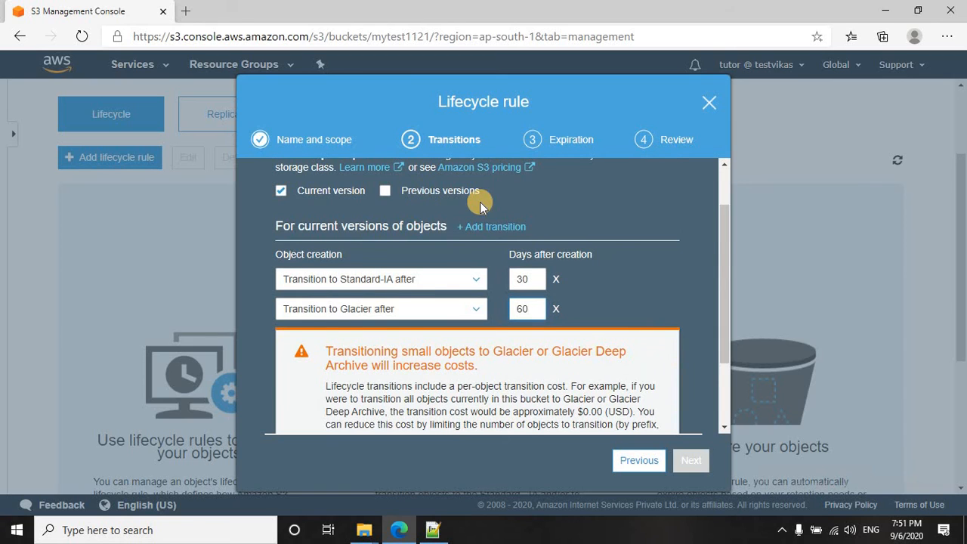
# - Try 50 and 30 days after creation for the Glacier transition, and restore the period to 60 days
pyautogui.press('BackSpace')
pyautogui.press('BackSpace')
pyautogui.write('50')
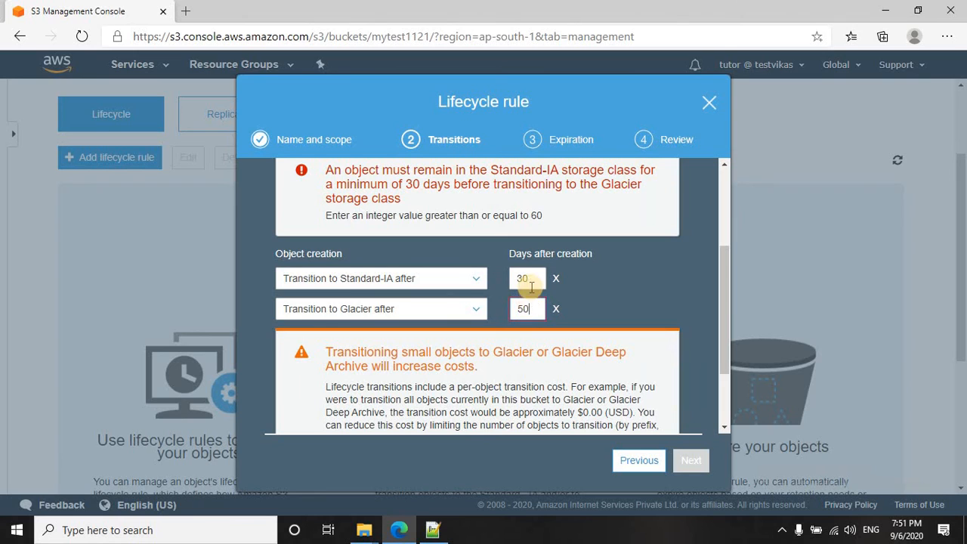
pyautogui.press('BackSpace')
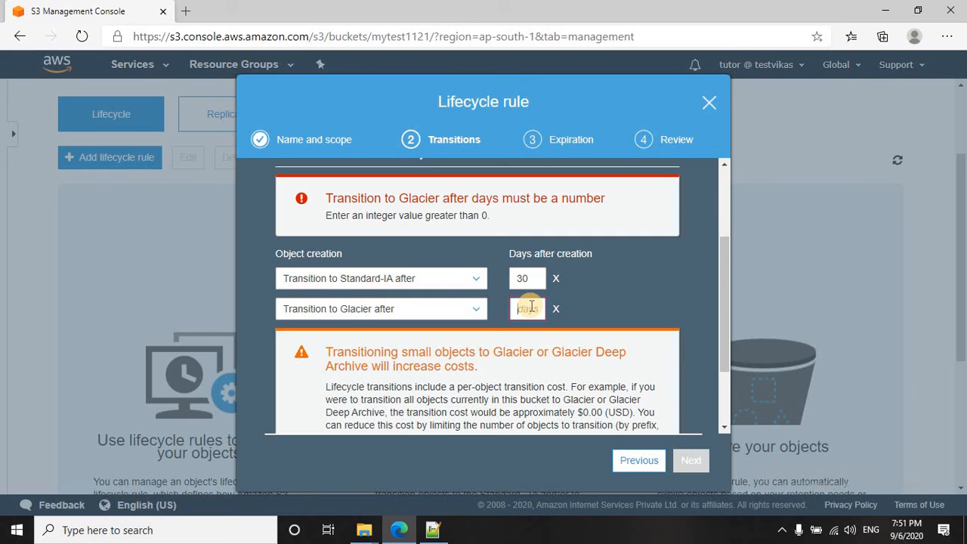
pyautogui.write('30')
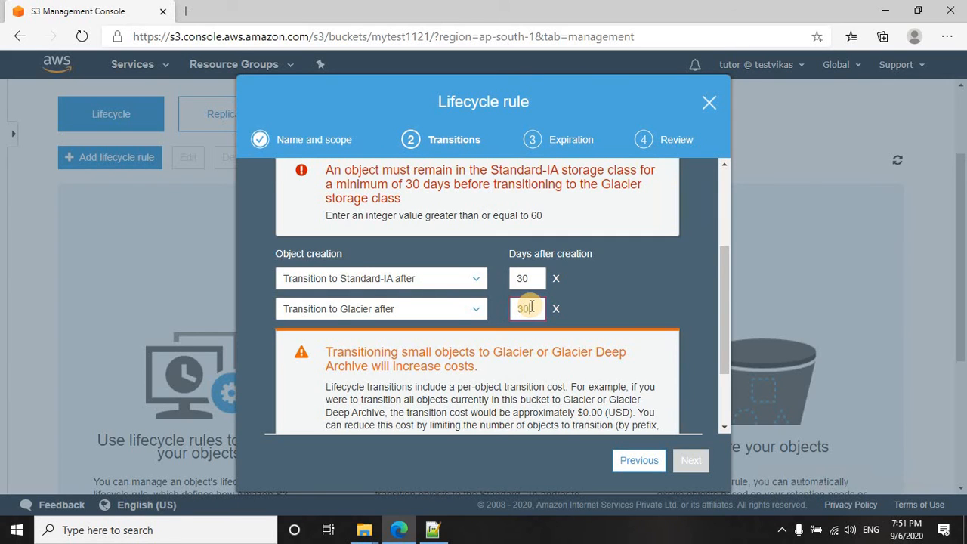
pyautogui.press('BackSpace')
pyautogui.press('BackSpace')
pyautogui.write('60')
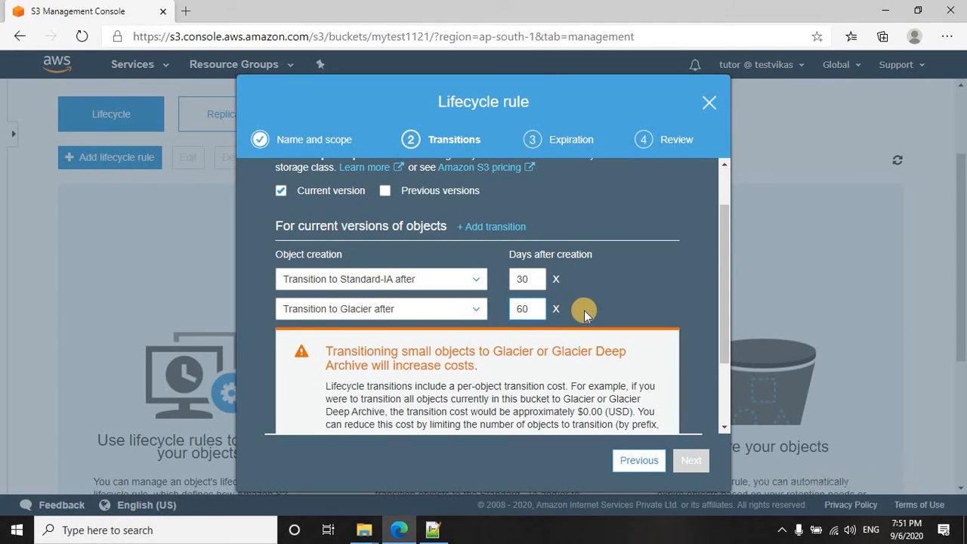
# - Acknowledge the increased one-time lifecycle request cost for small objects and continue to the expiration settings
pyautogui.scroll(-1, 543, 306)
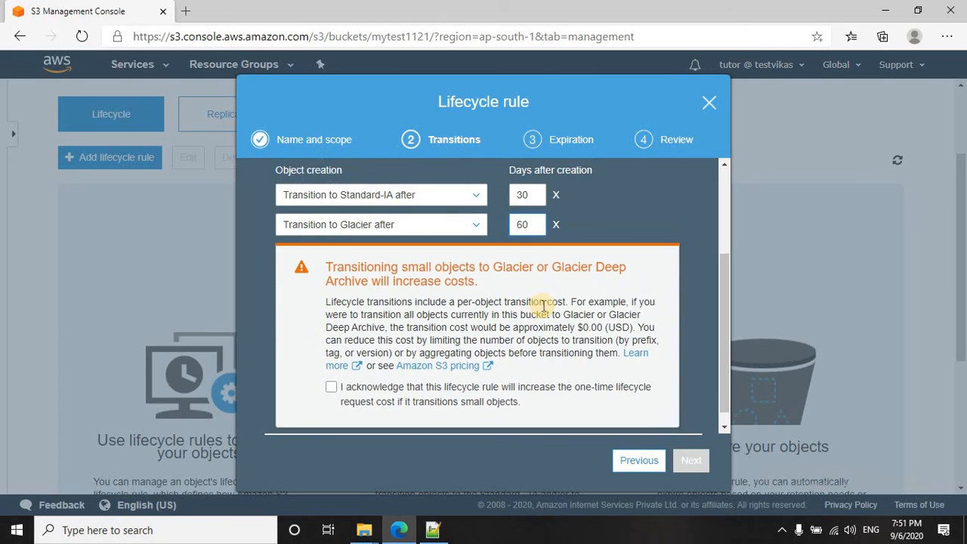
pyautogui.click(333, 388)
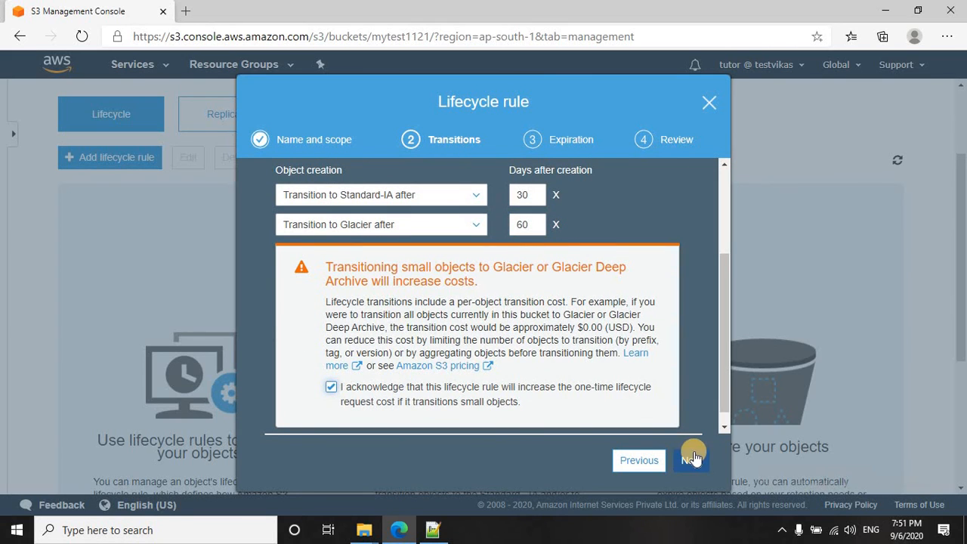
pyautogui.click(692, 459)
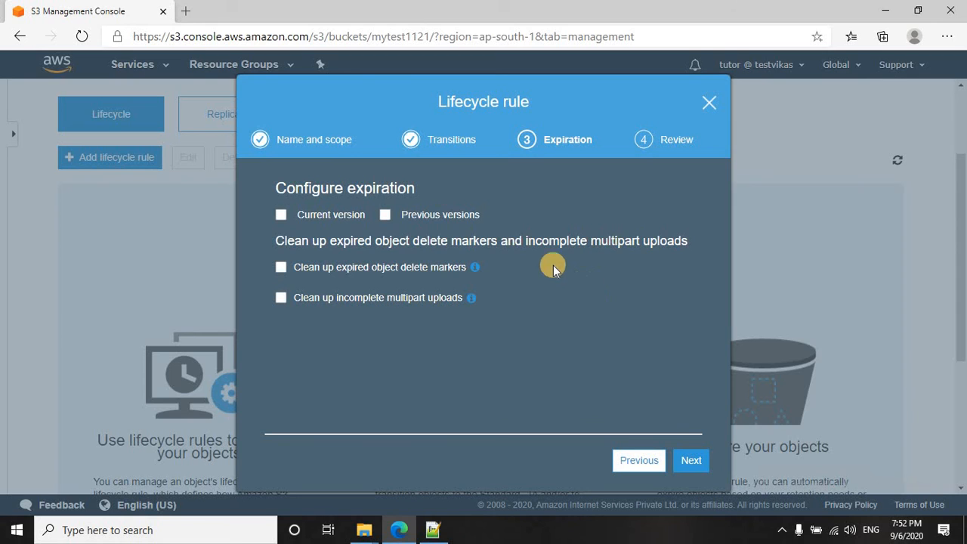
# - Enable expiration for the current version of objects and set it to 365 days from object creation
pyautogui.click(280, 217)
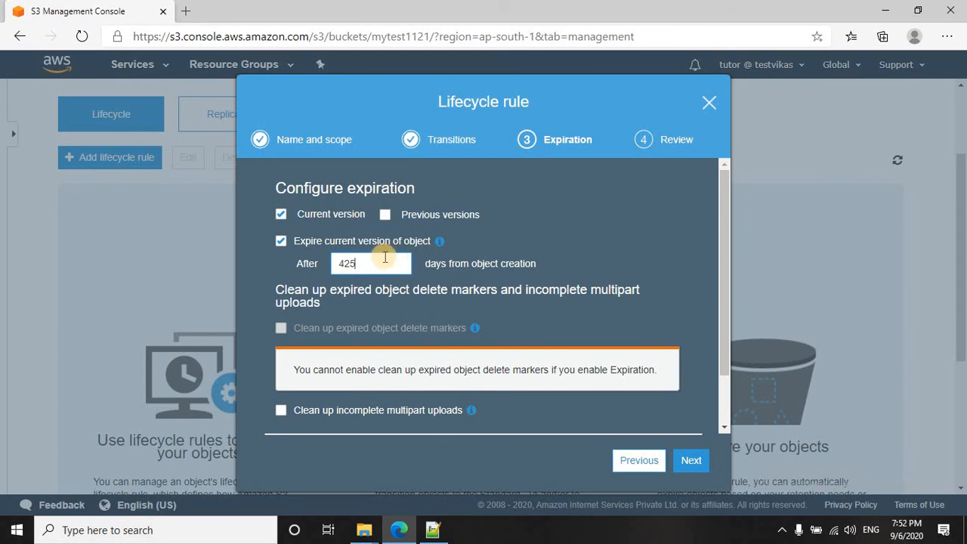
pyautogui.moveTo(373, 262); pyautogui.dragTo(323, 266)
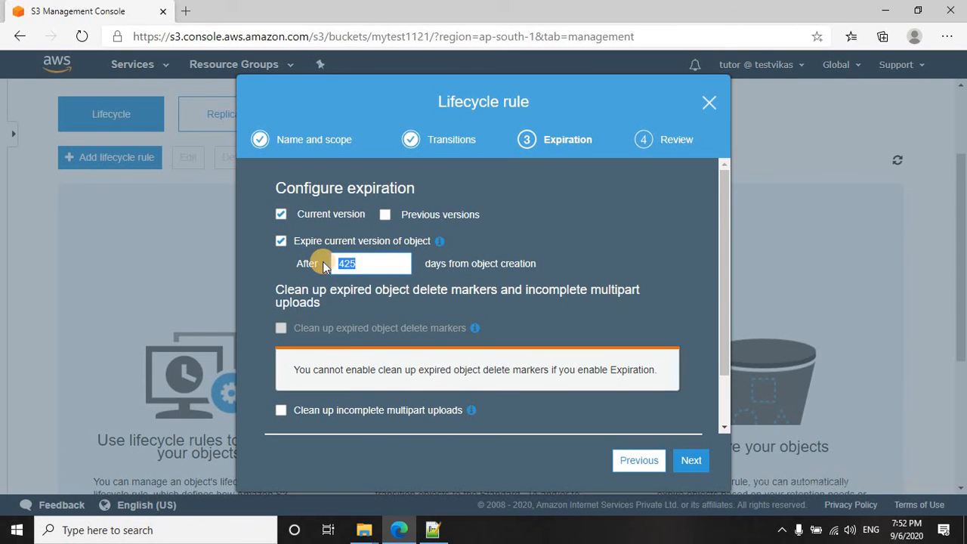
pyautogui.write('5')
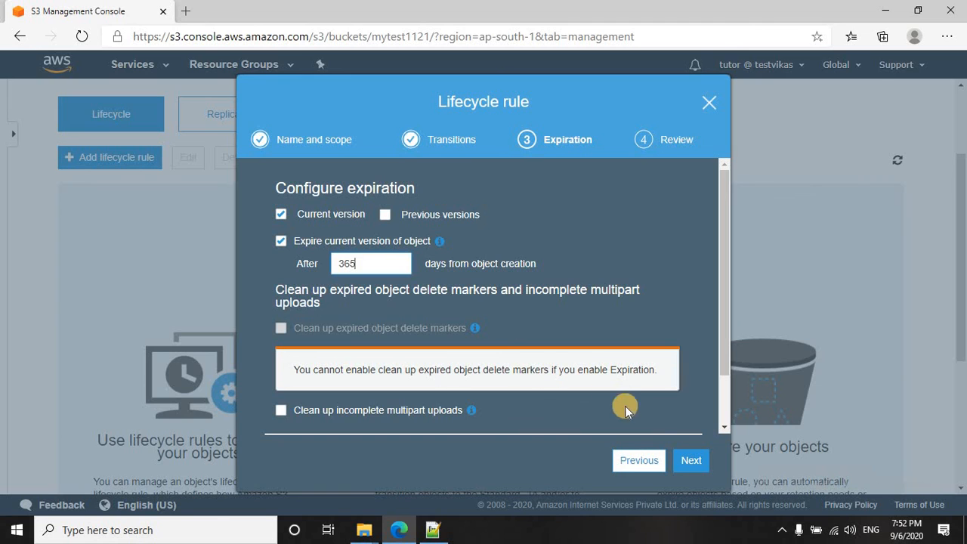
pyautogui.scroll(-1, 673, 366)
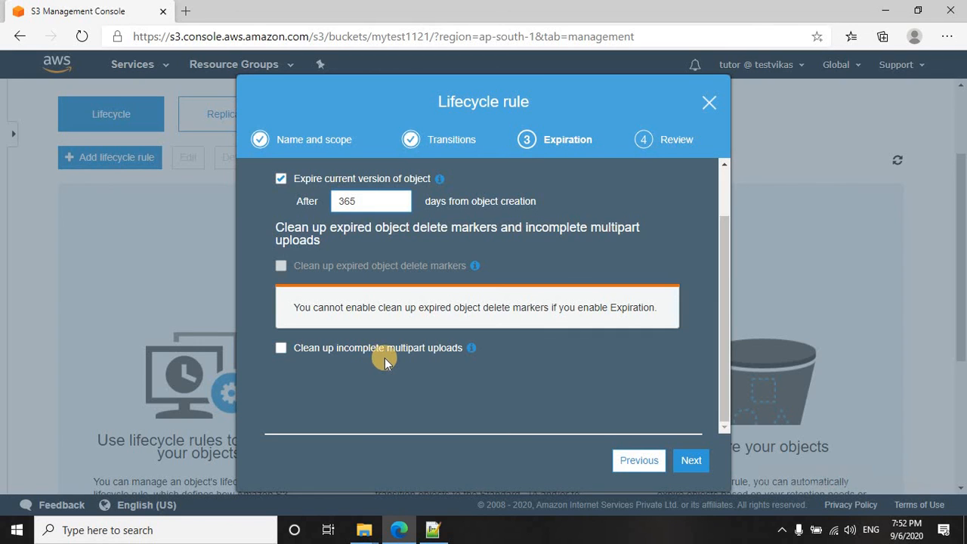
# - Continue to the rule review and acknowledge that the lifecycle rule will apply to all objects in the bucket
pyautogui.click(692, 463)
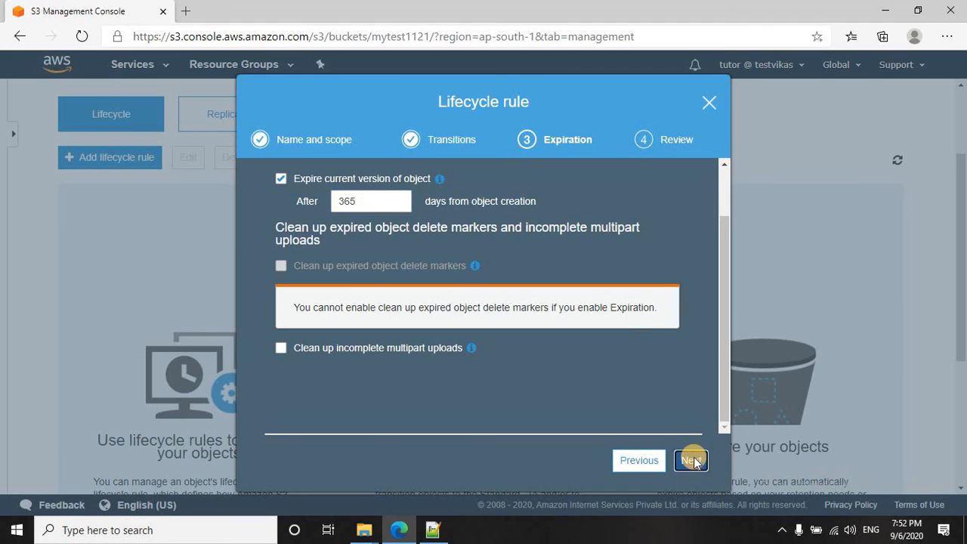
pyautogui.scroll(-1, 509, 262)
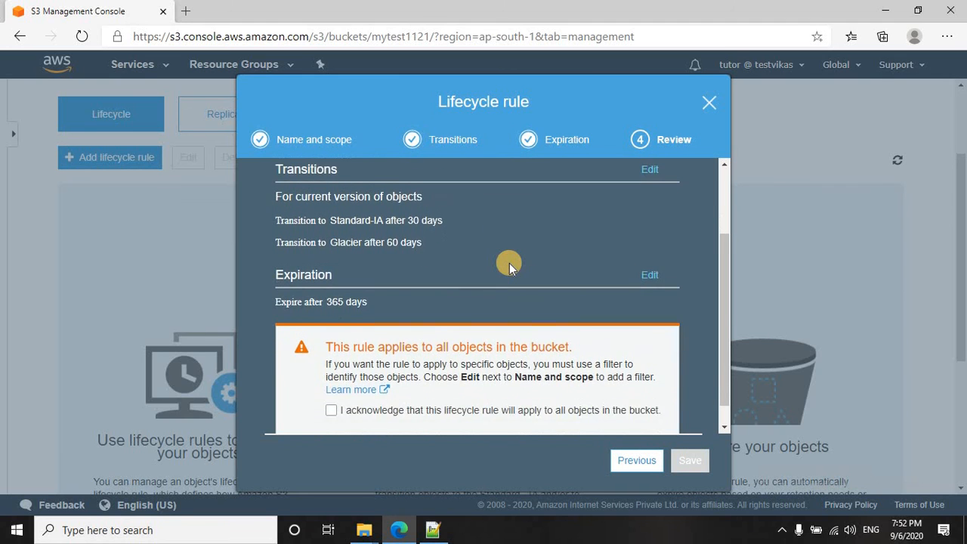
pyautogui.scroll(-1, 509, 263)
pyautogui.scroll(5, 509, 263)
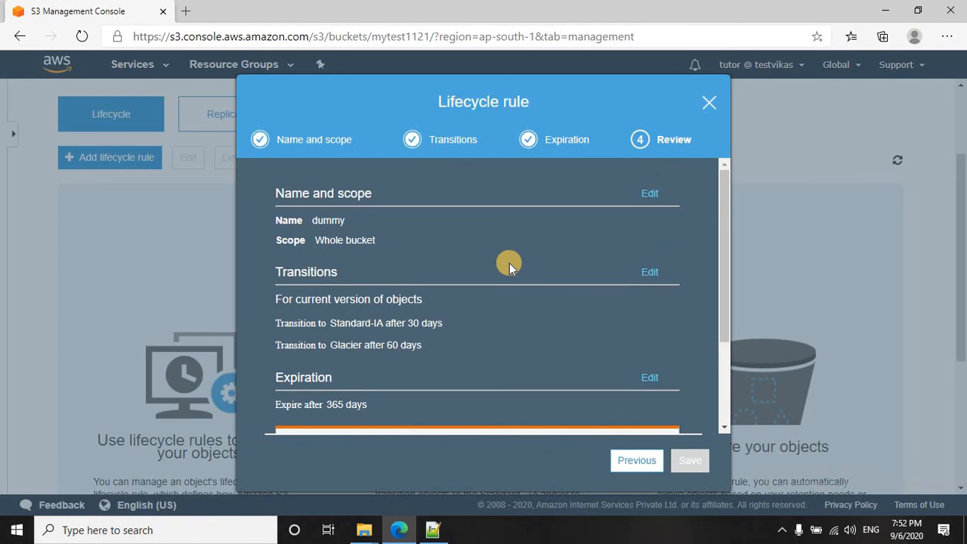
pyautogui.scroll(-1, 515, 244)
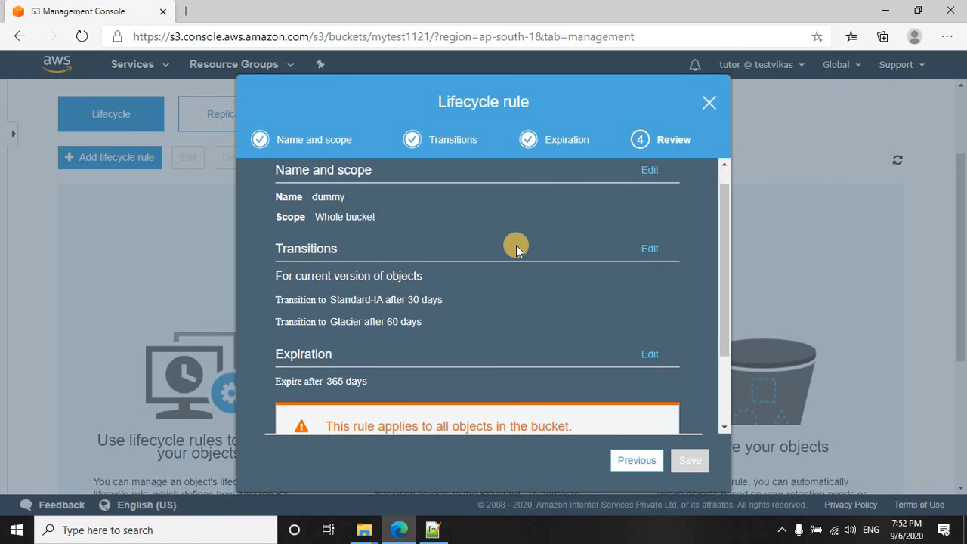
pyautogui.scroll(1, 515, 245)
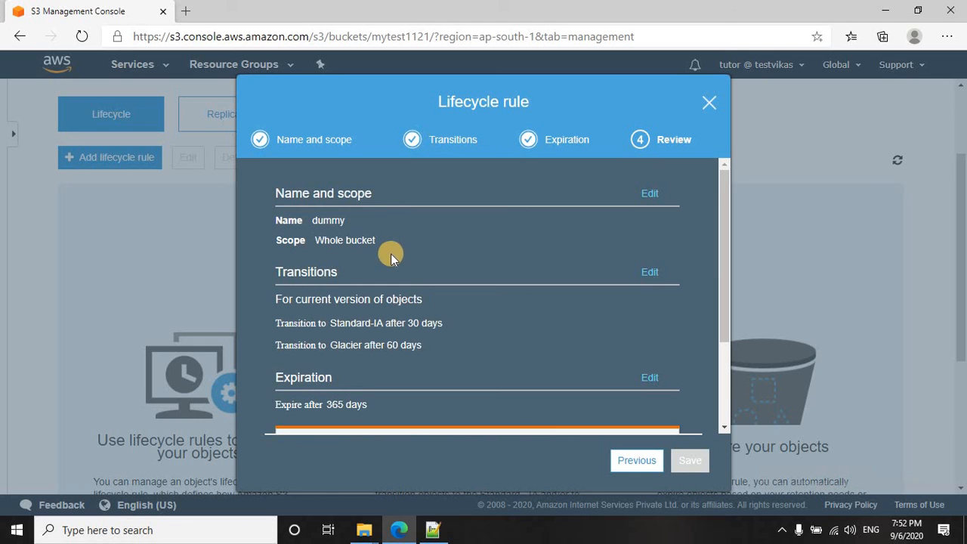
pyautogui.scroll(-1, 387, 251)
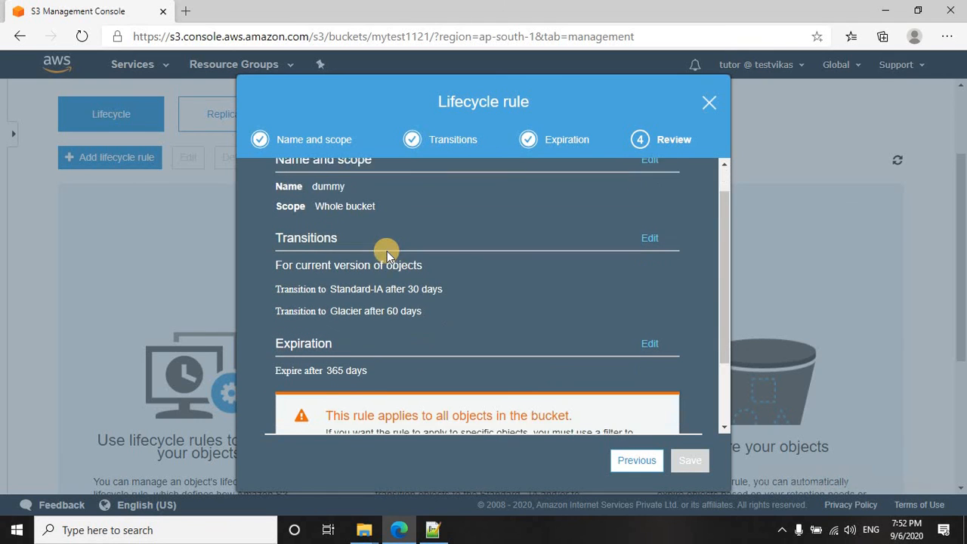
pyautogui.scroll(-2, 442, 334)
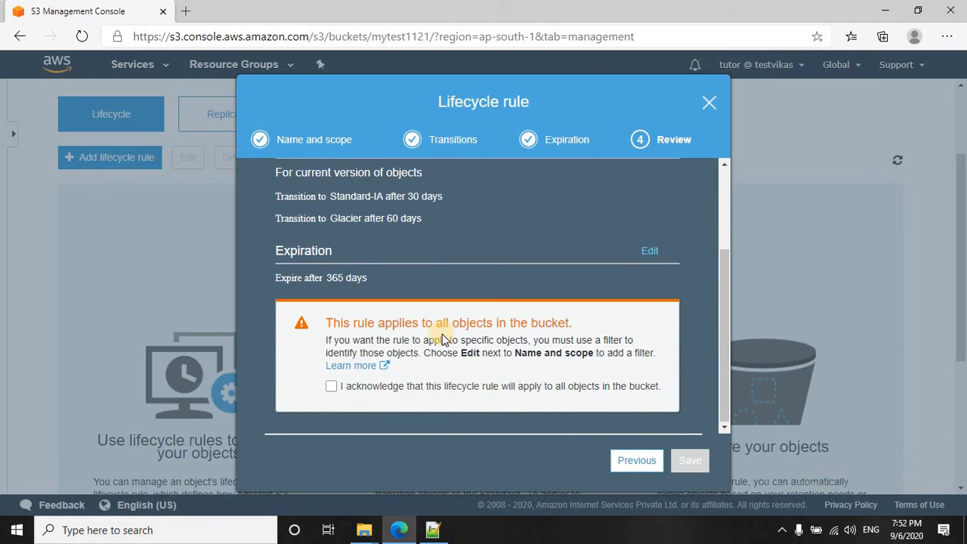
pyautogui.click(331, 386)
pyautogui.scroll(3, 551, 283)
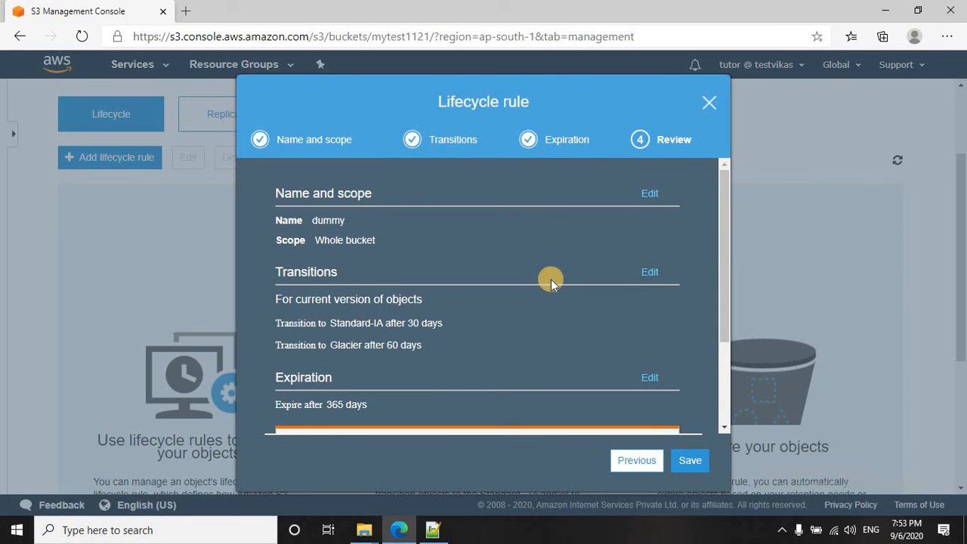